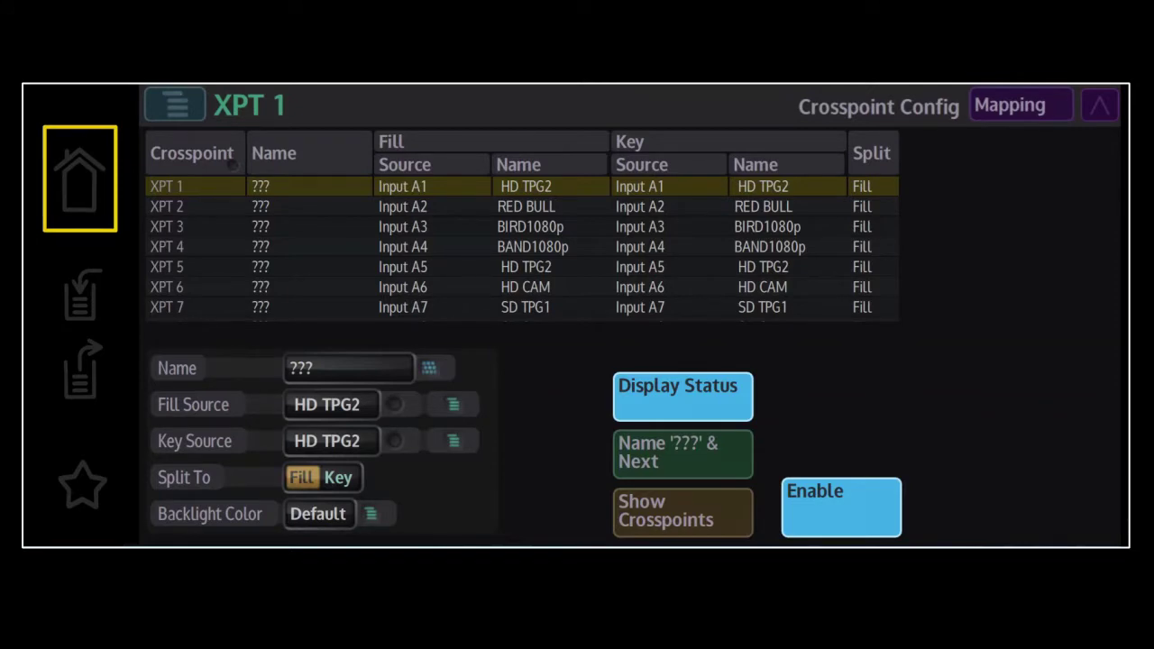
Step: Return to the home menu from the crosspoint configuration
click(80, 179)
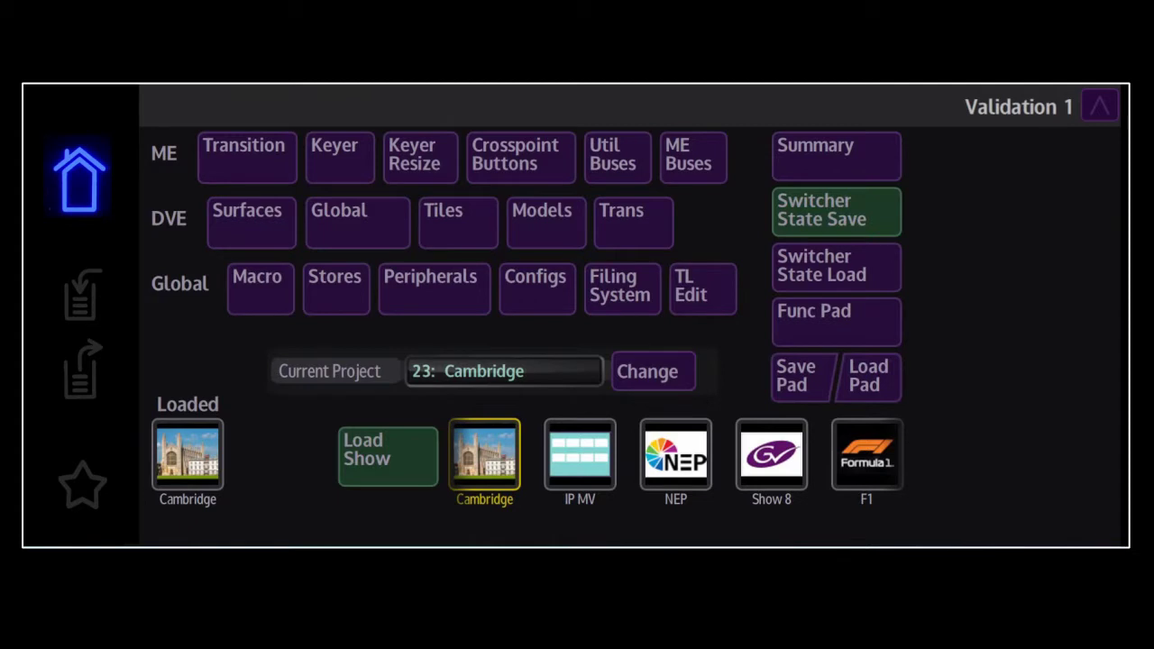
click(80, 293)
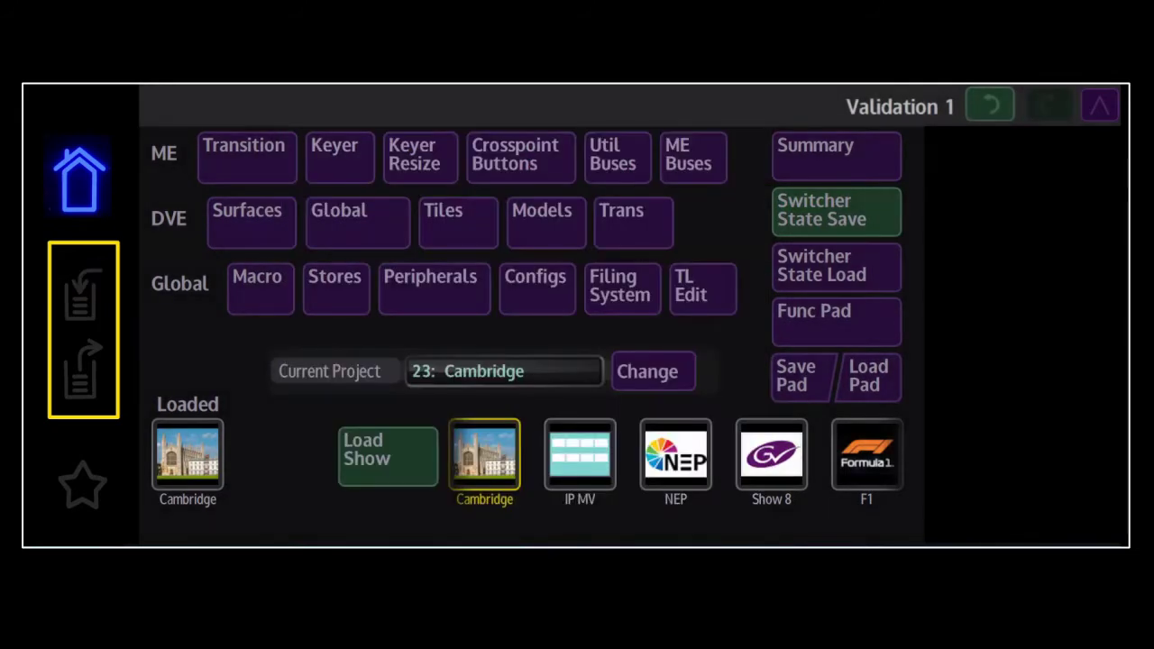
click(80, 370)
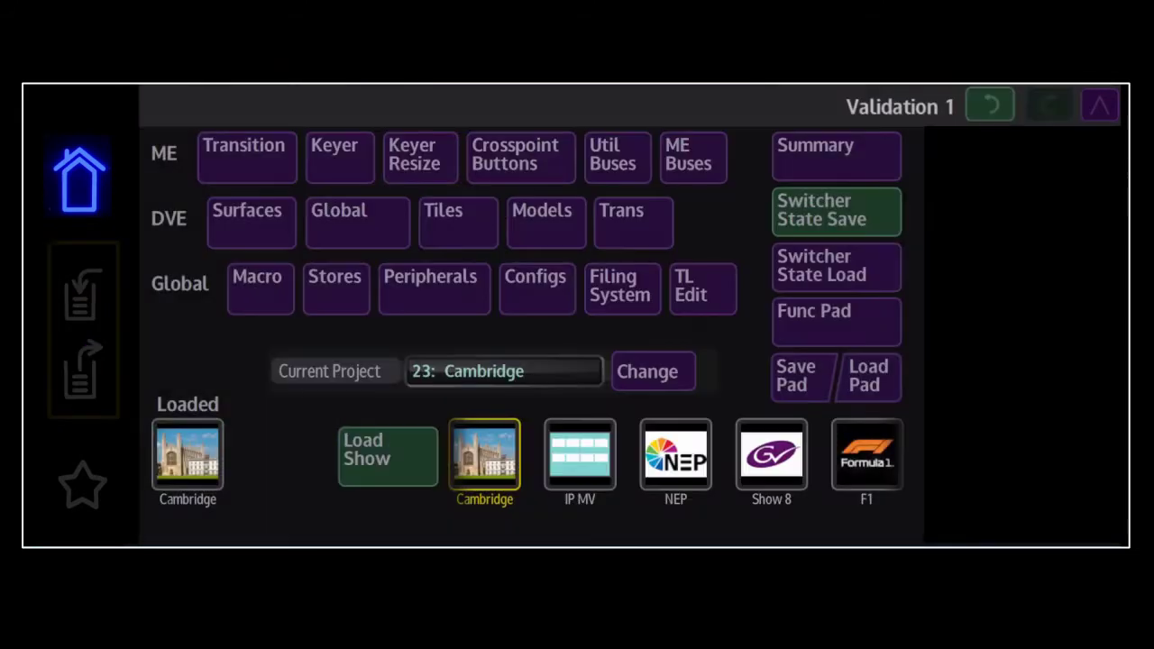
Step: Jump directly to menu number 8883
click(83, 485)
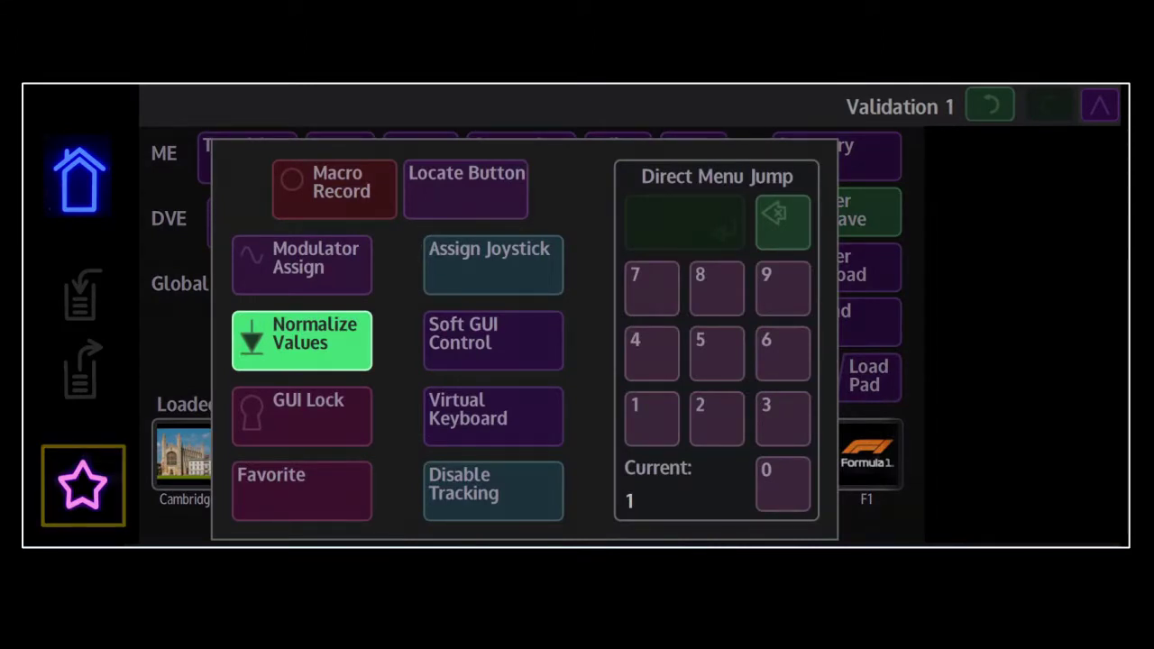
click(723, 297)
click(723, 298)
click(723, 297)
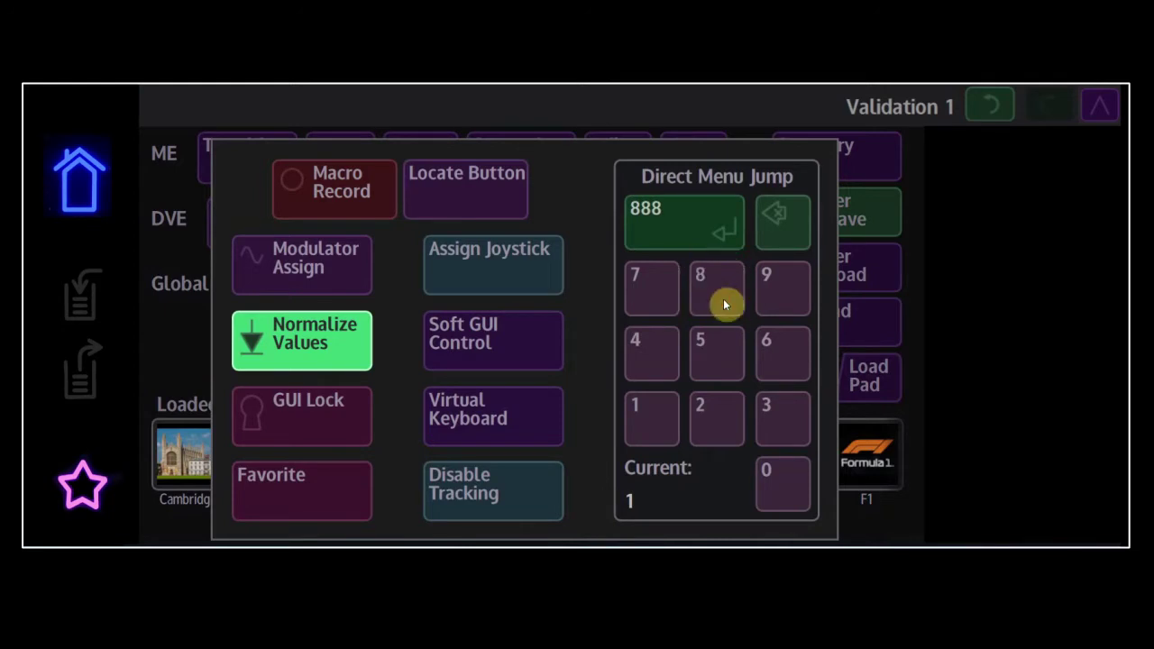
click(784, 433)
click(699, 228)
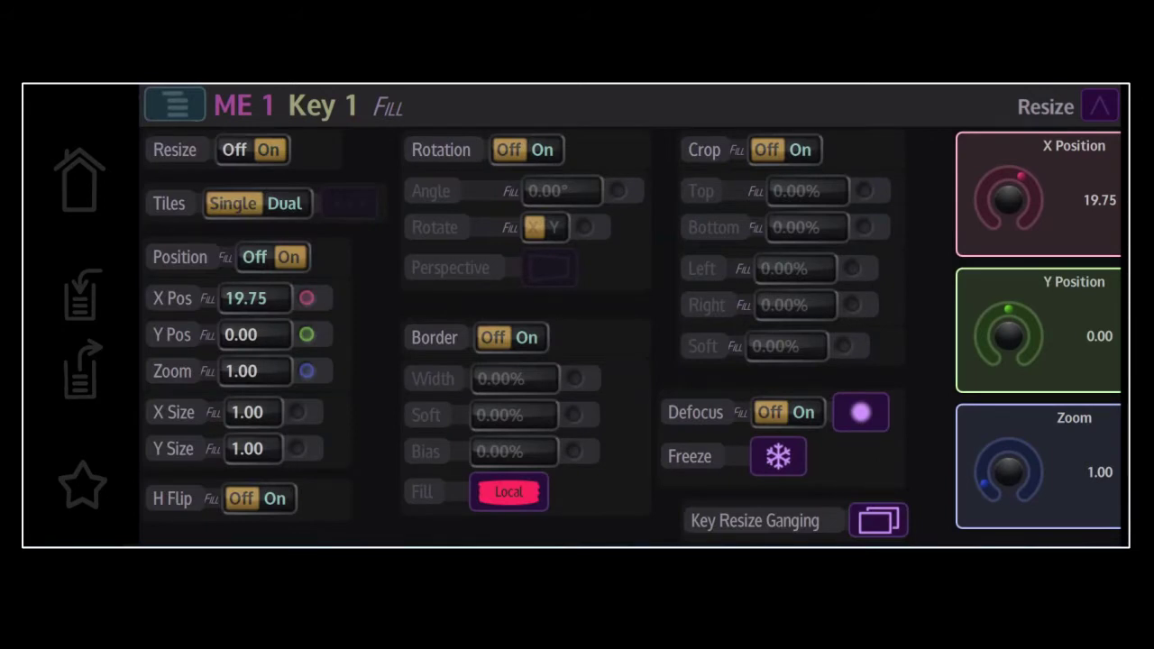
Step: Toggle ME 1 Key 1's Resize off and back on, and cycle the knobs through the size, border and left/right crop parameters
click(260, 150)
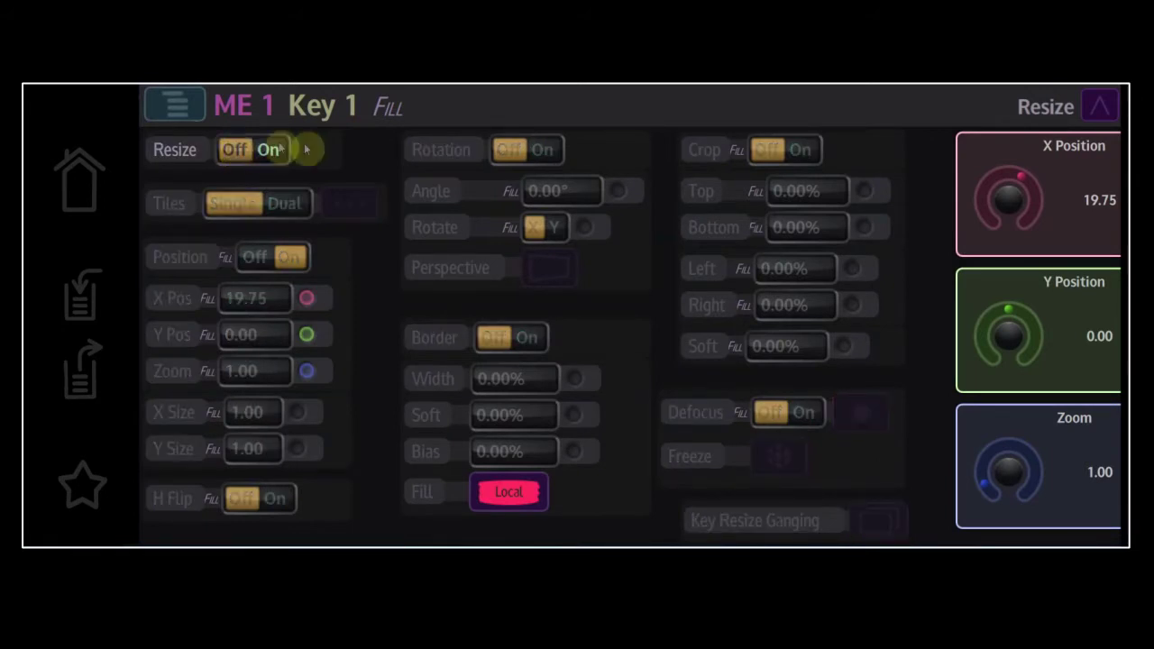
click(267, 149)
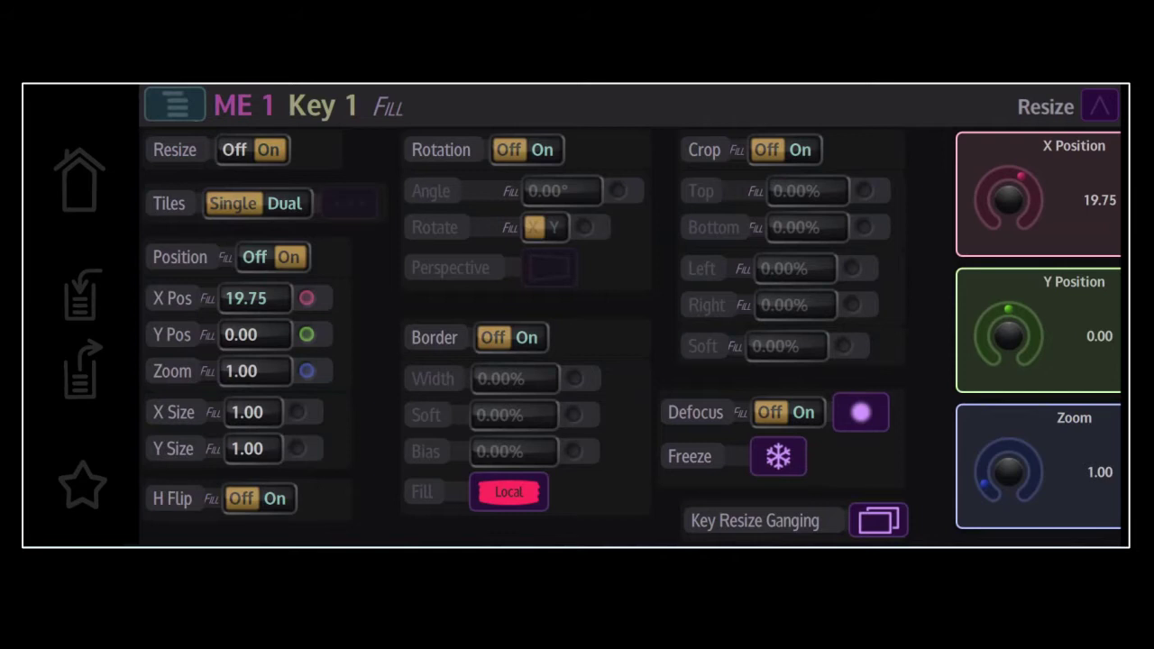
click(305, 435)
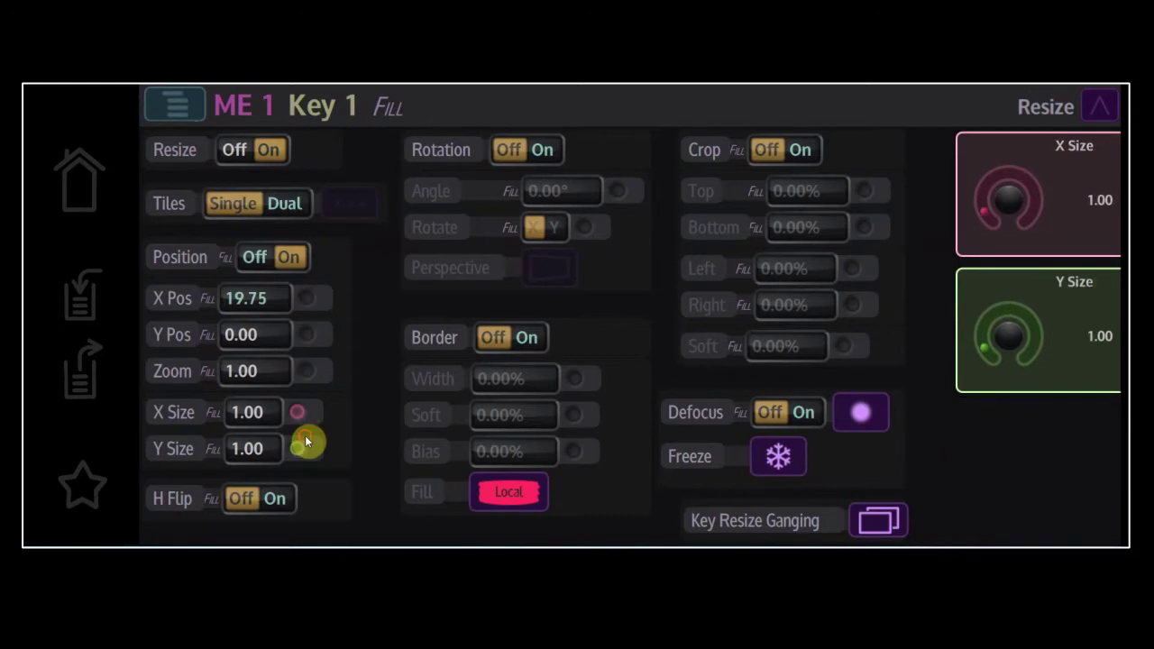
click(585, 412)
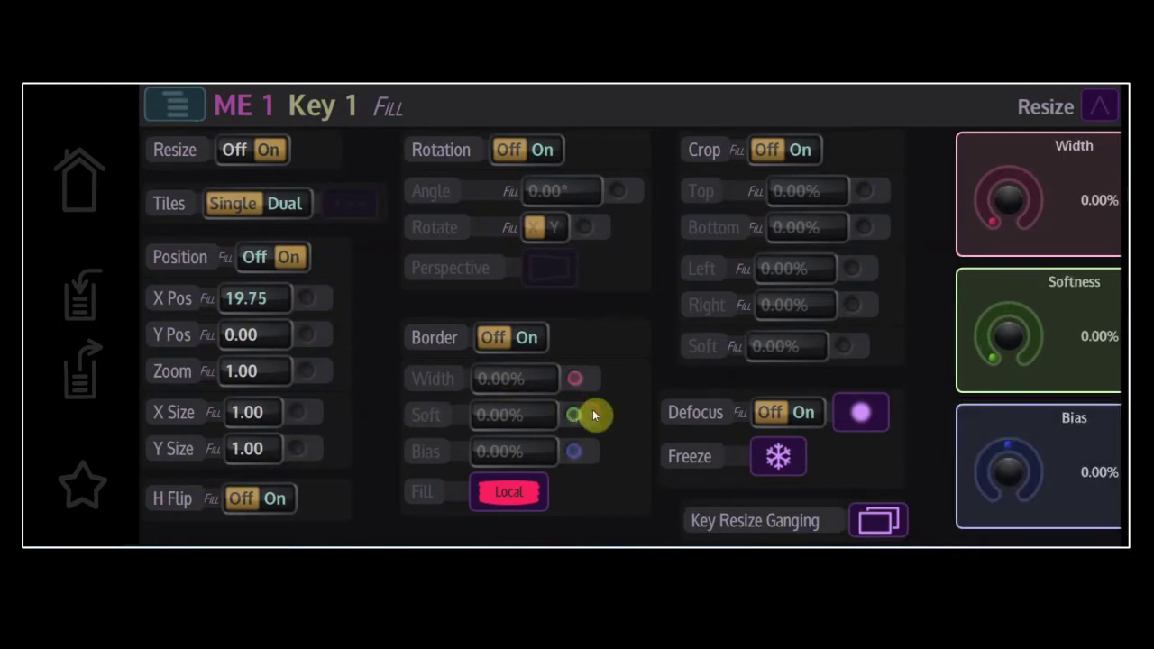
click(855, 289)
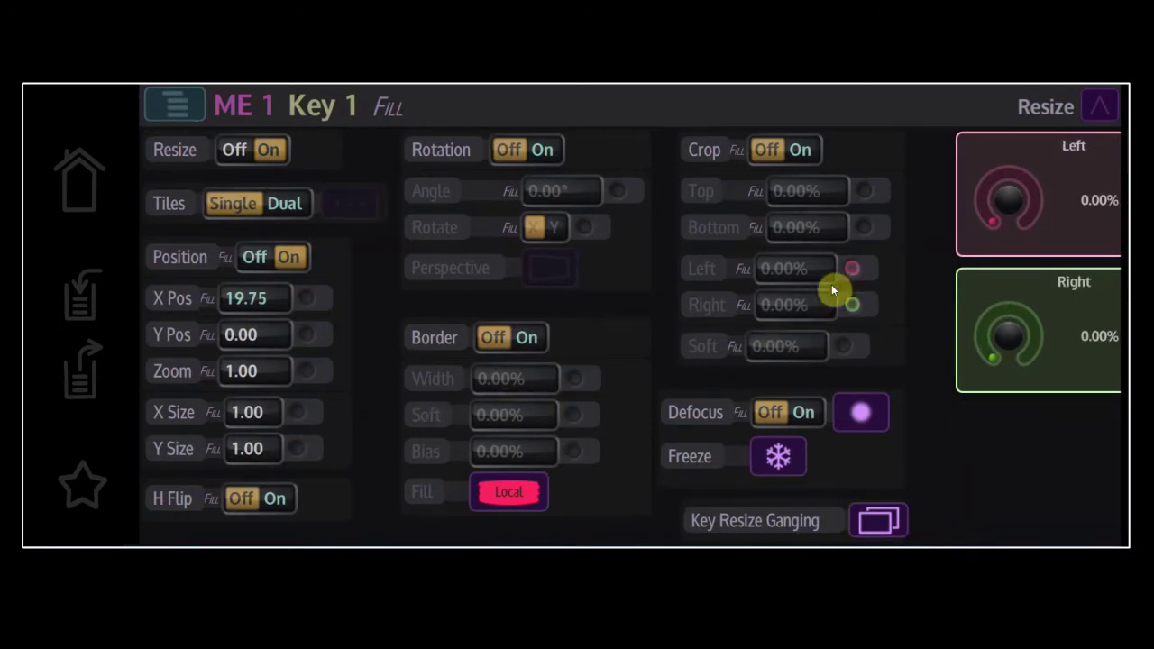
Step: Assign the knobs to position and zoom, raise Key 1's Y Position to about 30.22, and snap it to 30.23
click(300, 321)
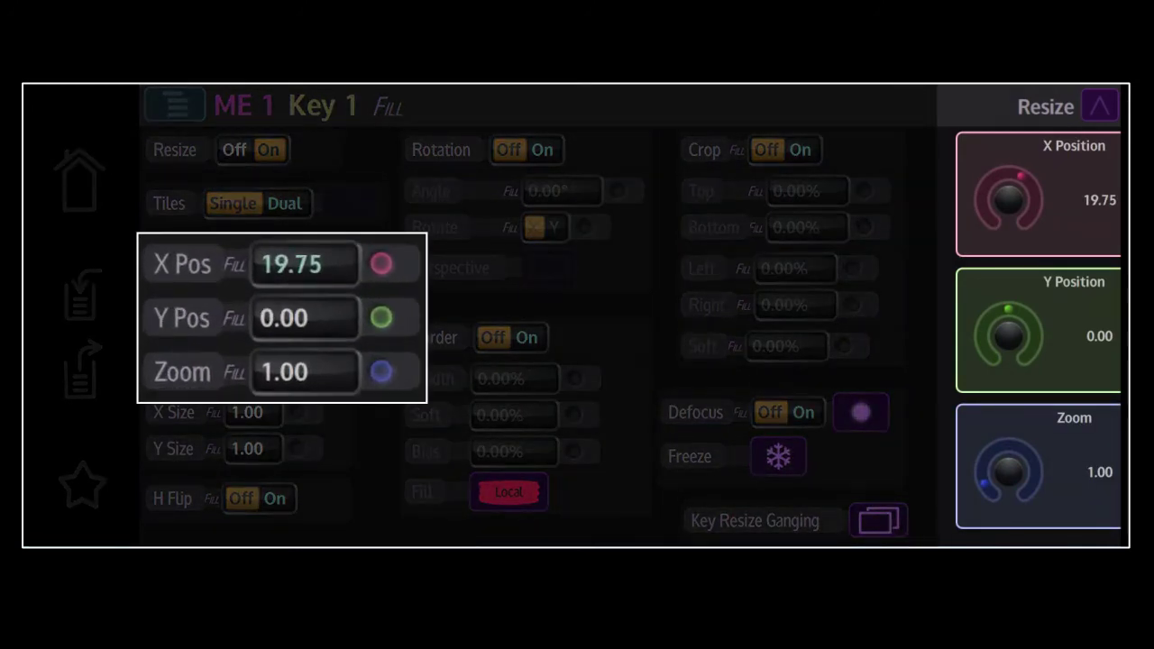
drag(1010, 304, 1024, 319)
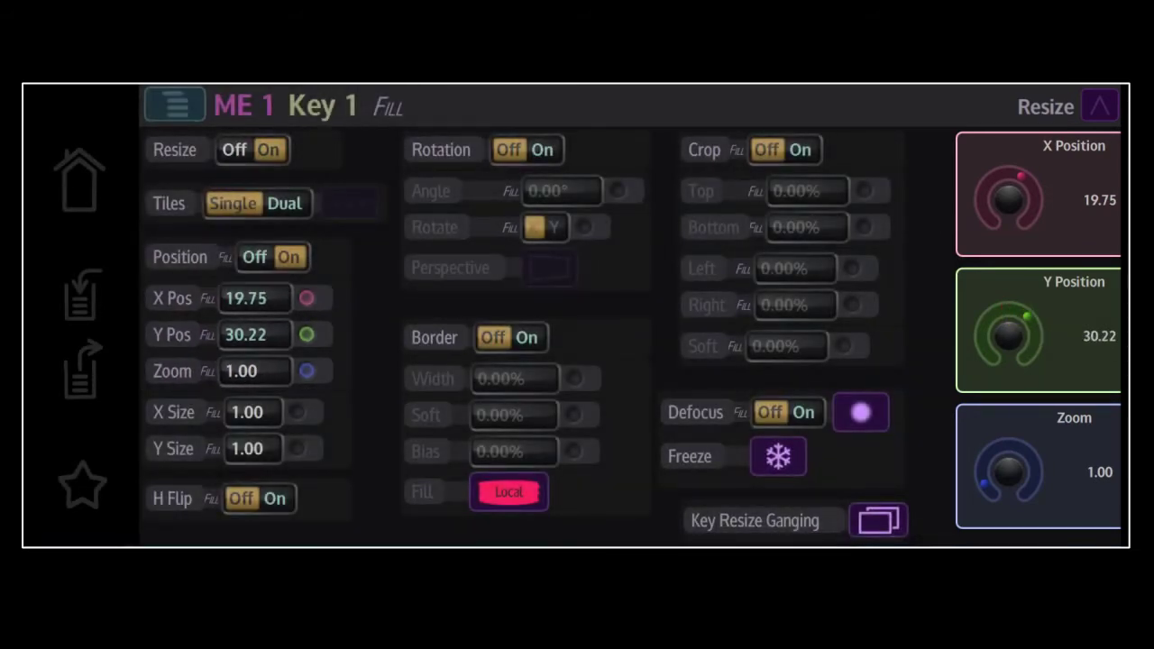
click(1072, 335)
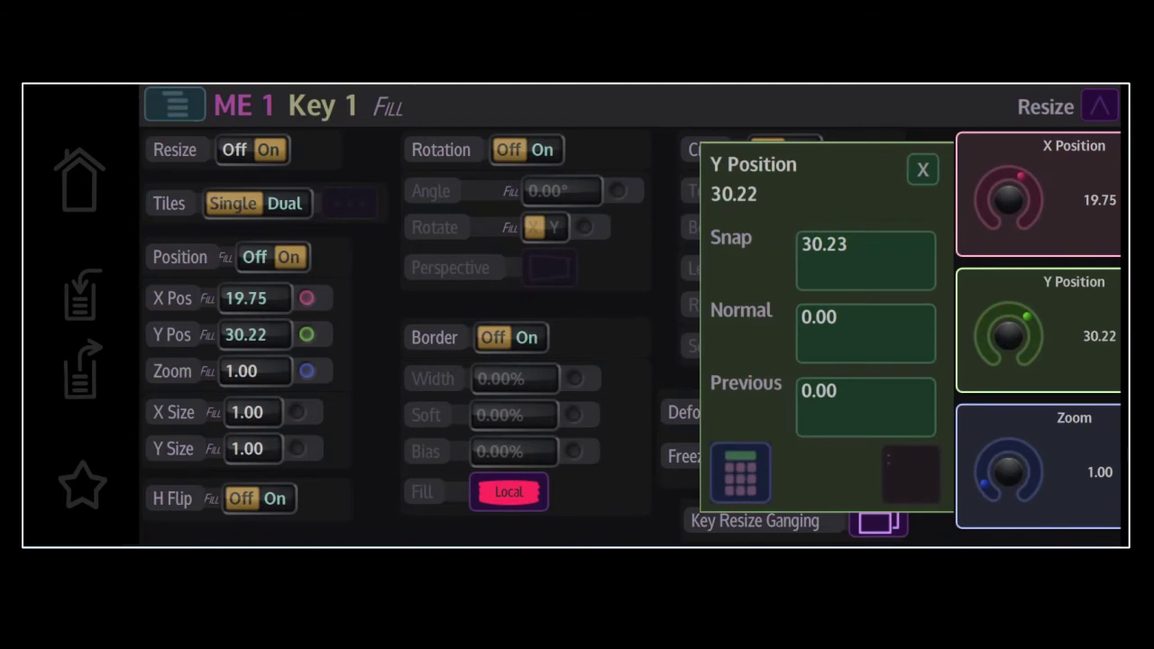
click(858, 257)
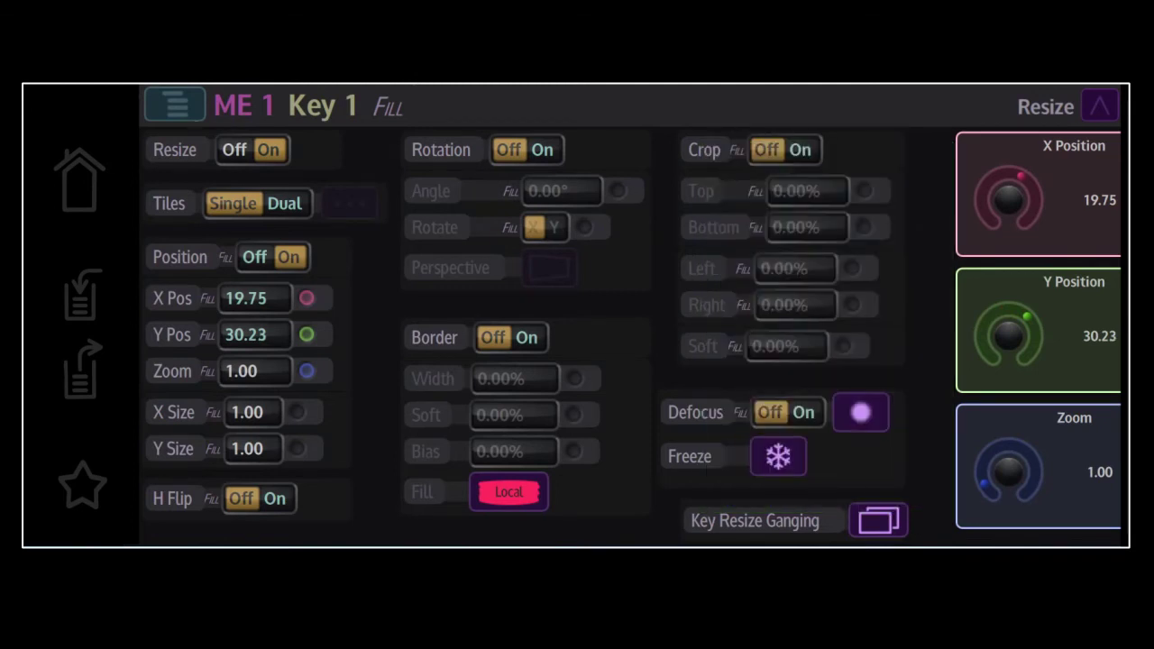
Step: Reset Key 1's X Position to its normal value of 0.00, and view its numeric entry keypad
click(1073, 200)
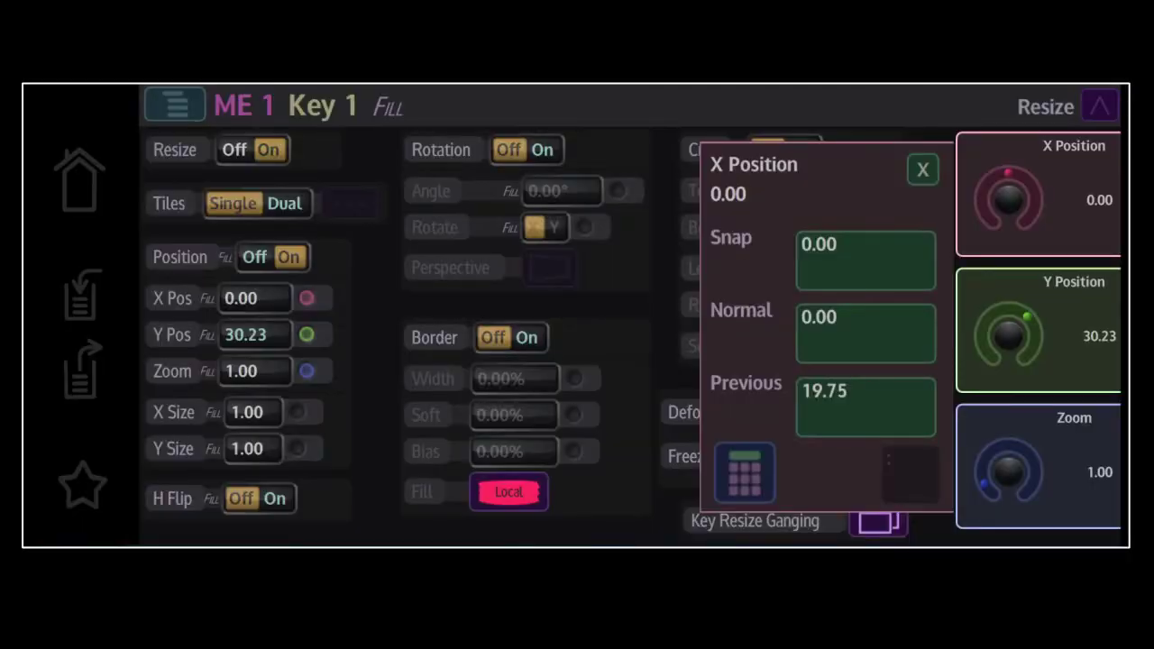
click(745, 470)
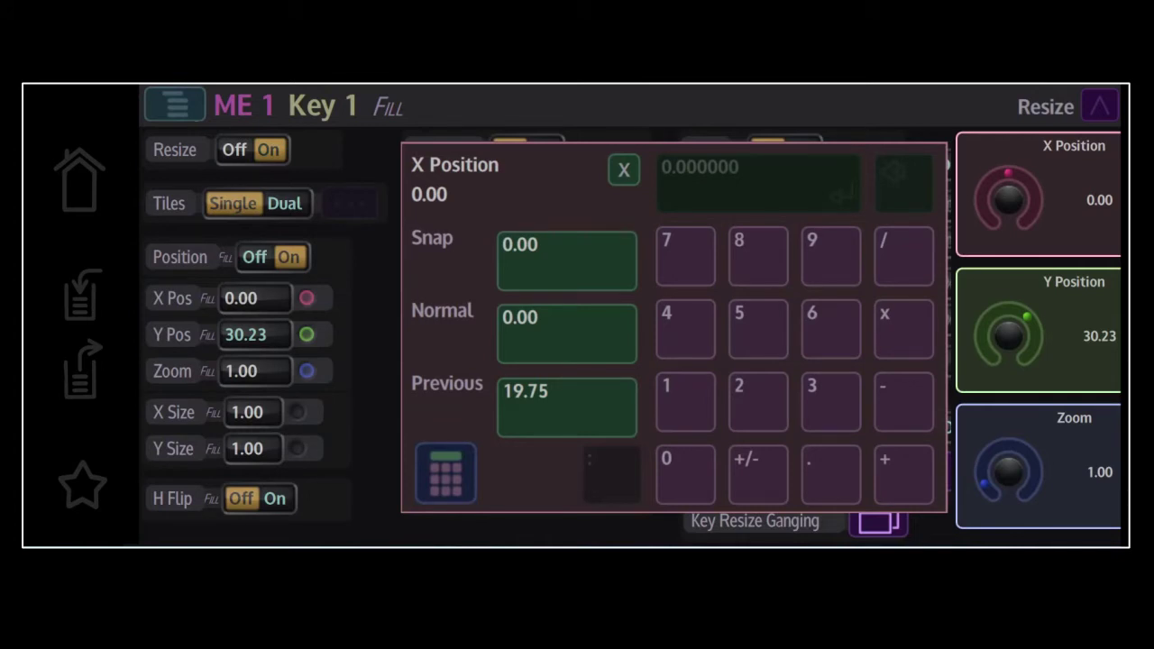
click(623, 170)
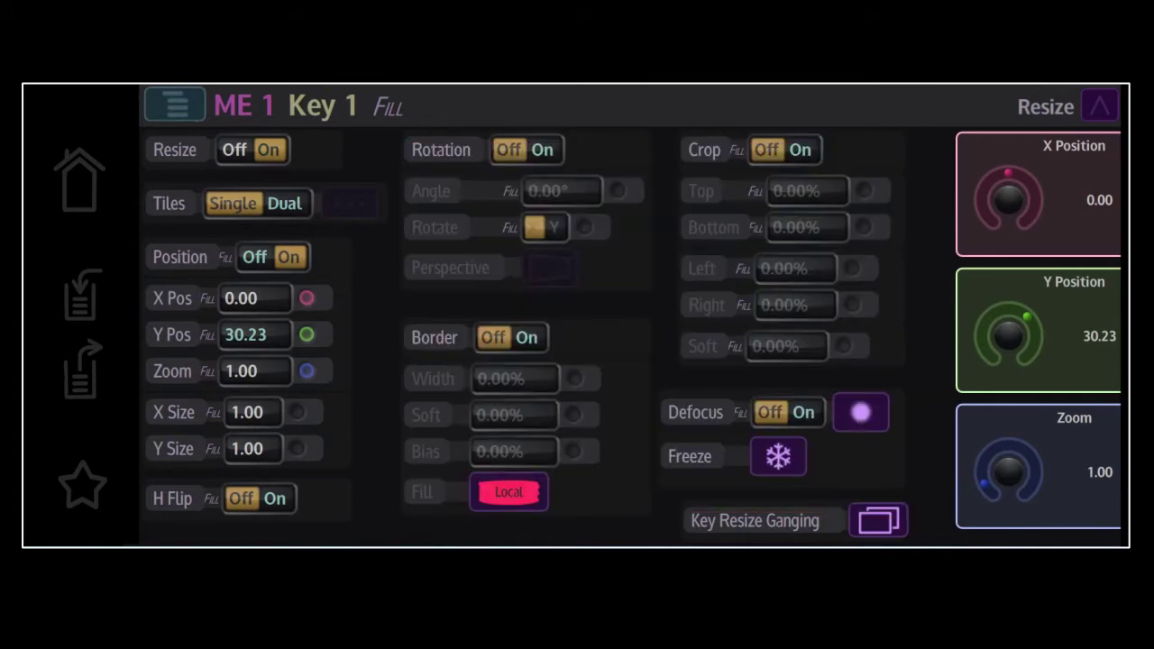
Step: Open the global memory save page and enable ME 1, ME 2 and ME 3 for saving
click(81, 369)
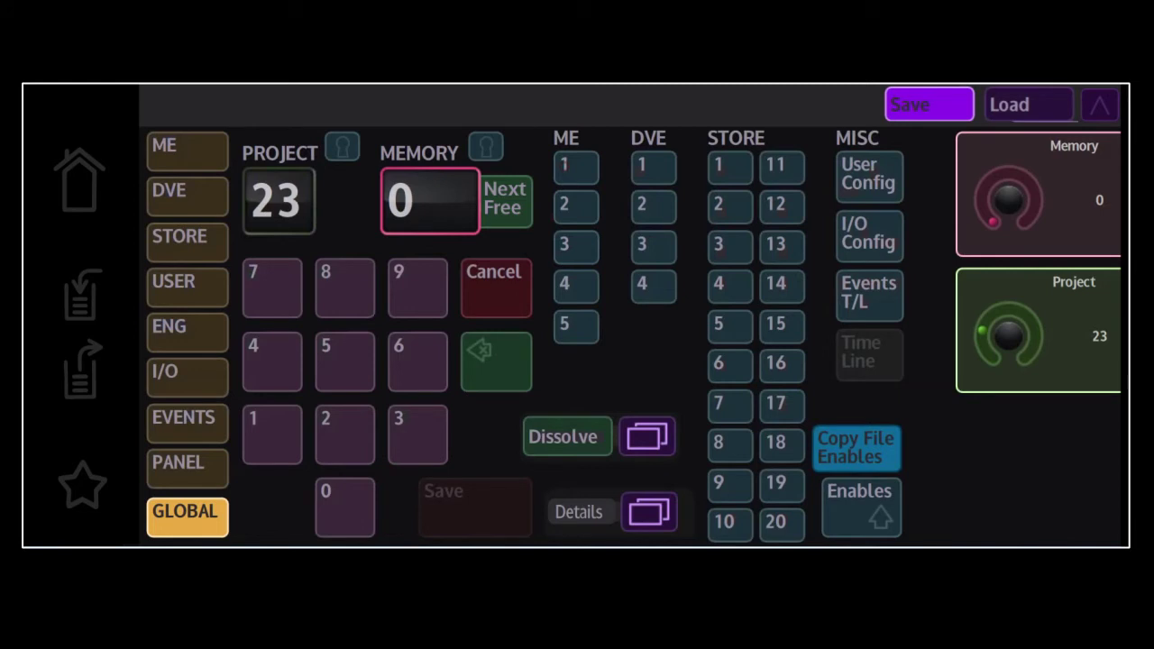
click(576, 204)
click(579, 249)
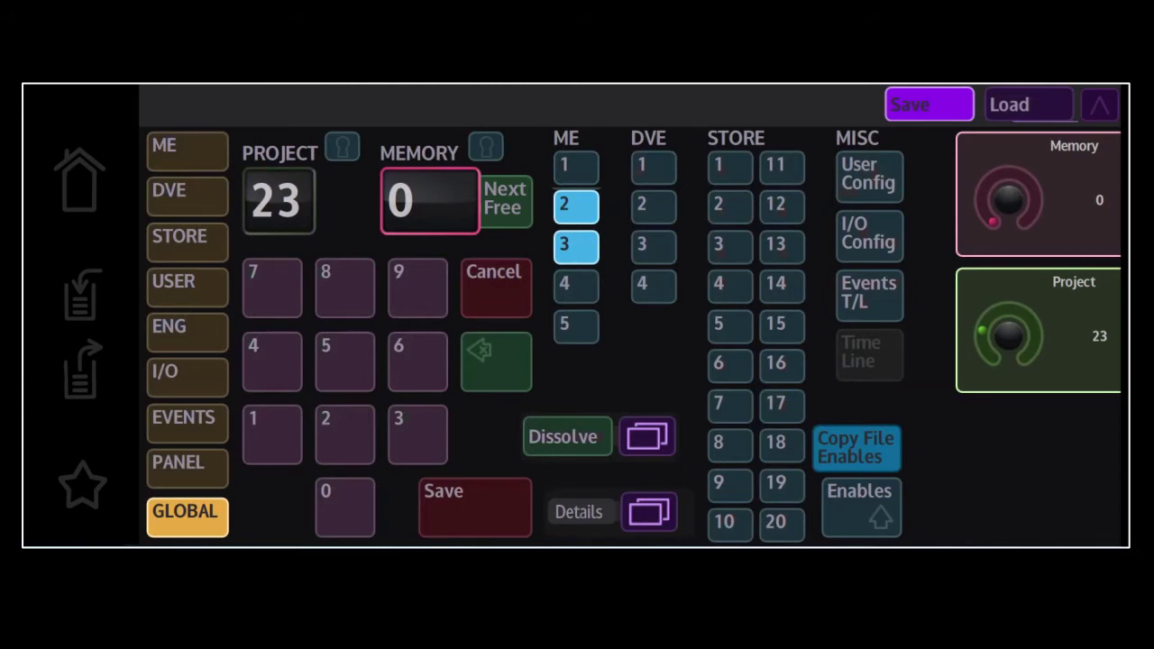
click(584, 160)
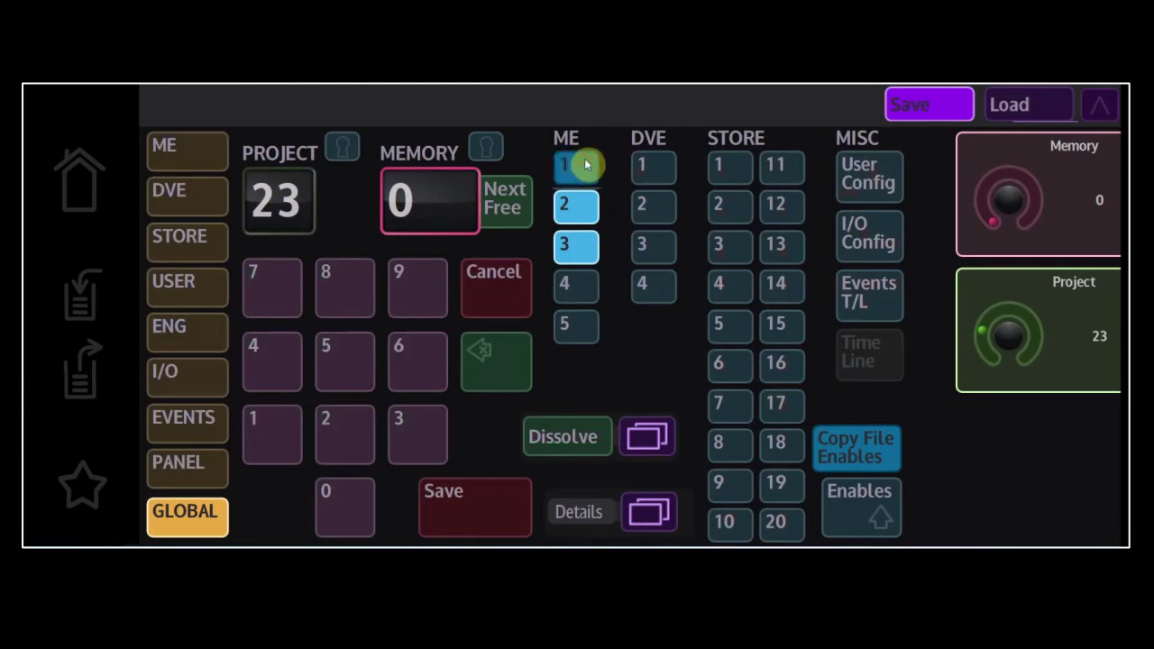
Step: Go from the home menu to the Store 1 settings and open the store's Contents menu
click(80, 176)
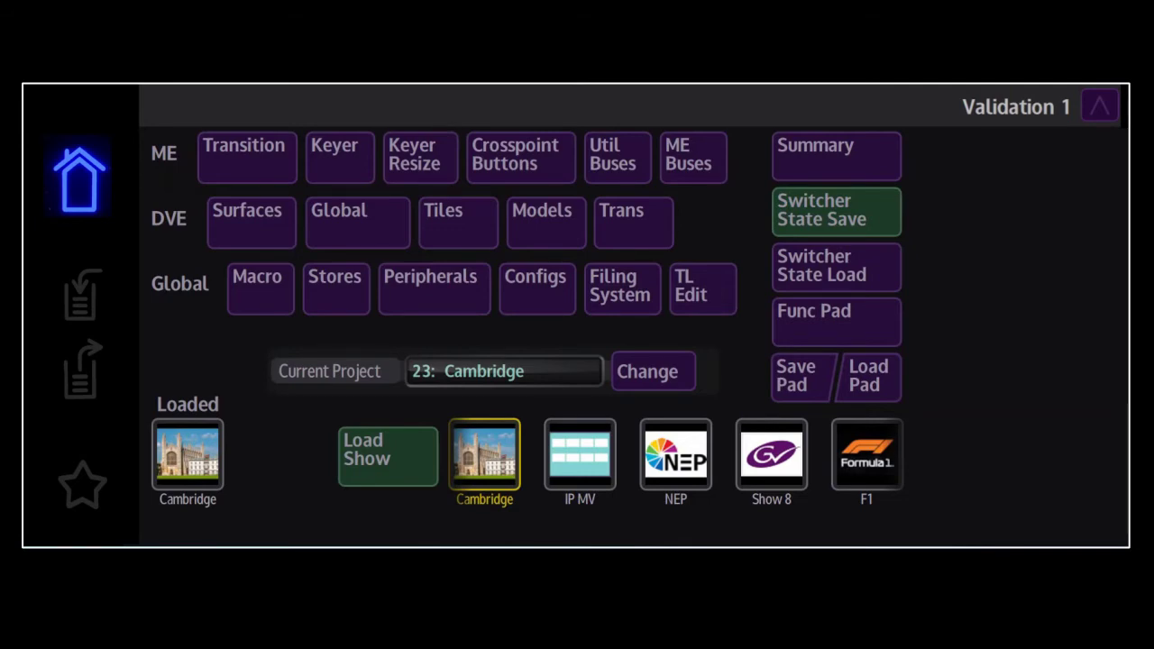
click(346, 299)
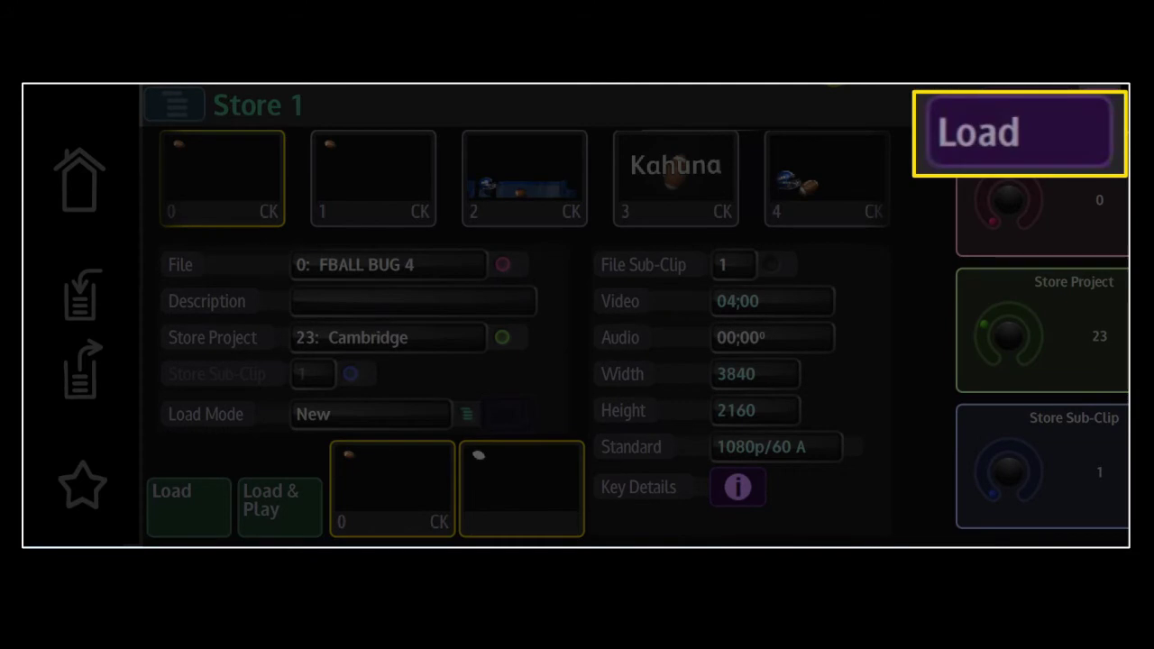
click(1027, 97)
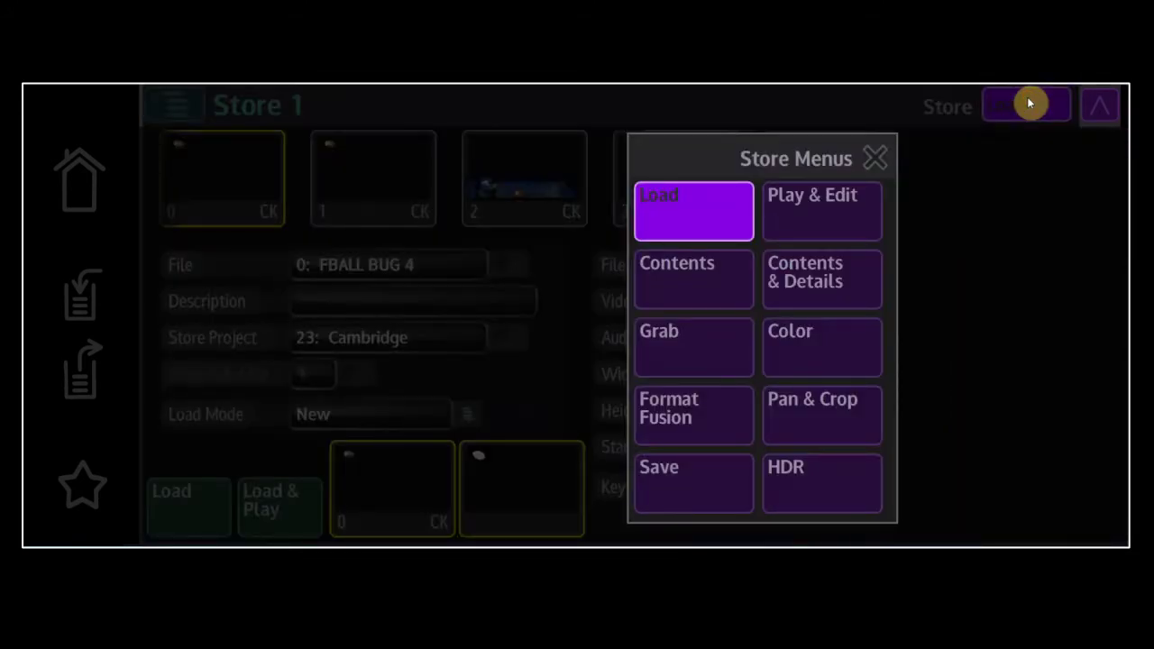
click(701, 288)
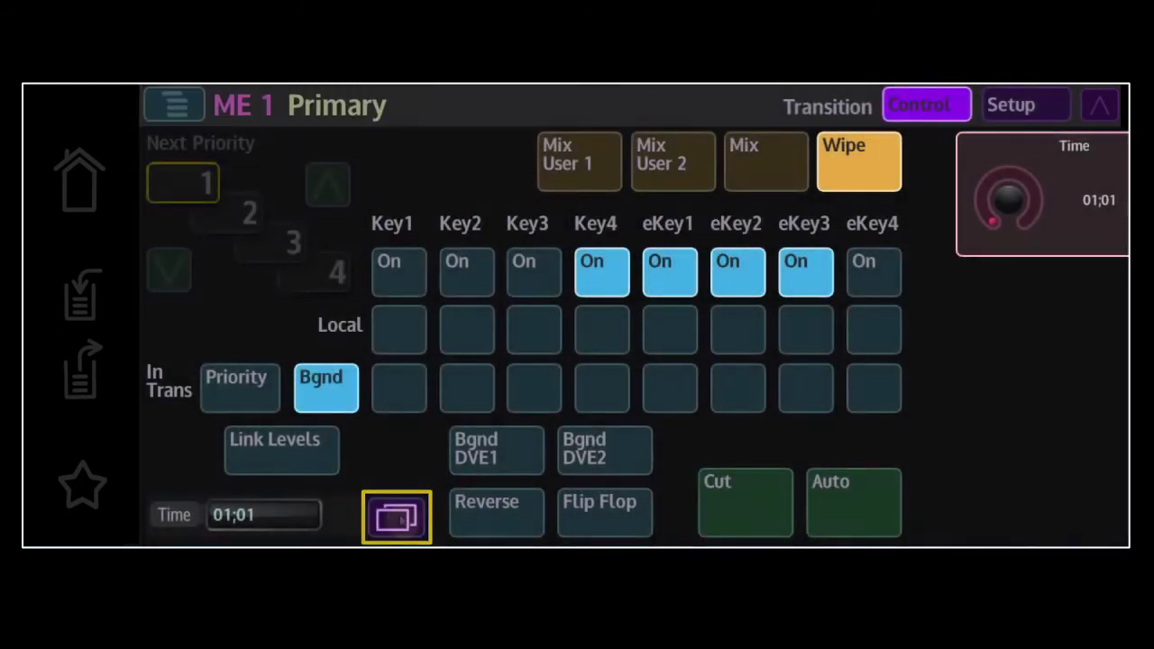
Step: Open the additional transition time settings for ME 1 Primary, and browse the crosspoint source list for Aux 1
click(397, 518)
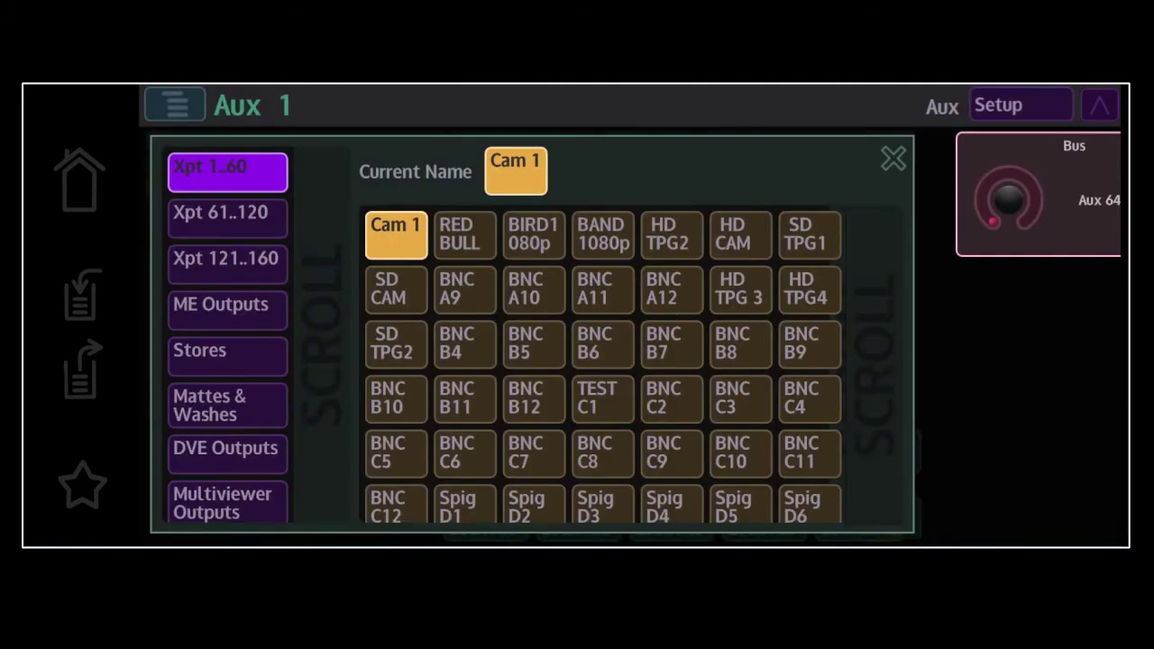
scroll(874, 361, down, 5)
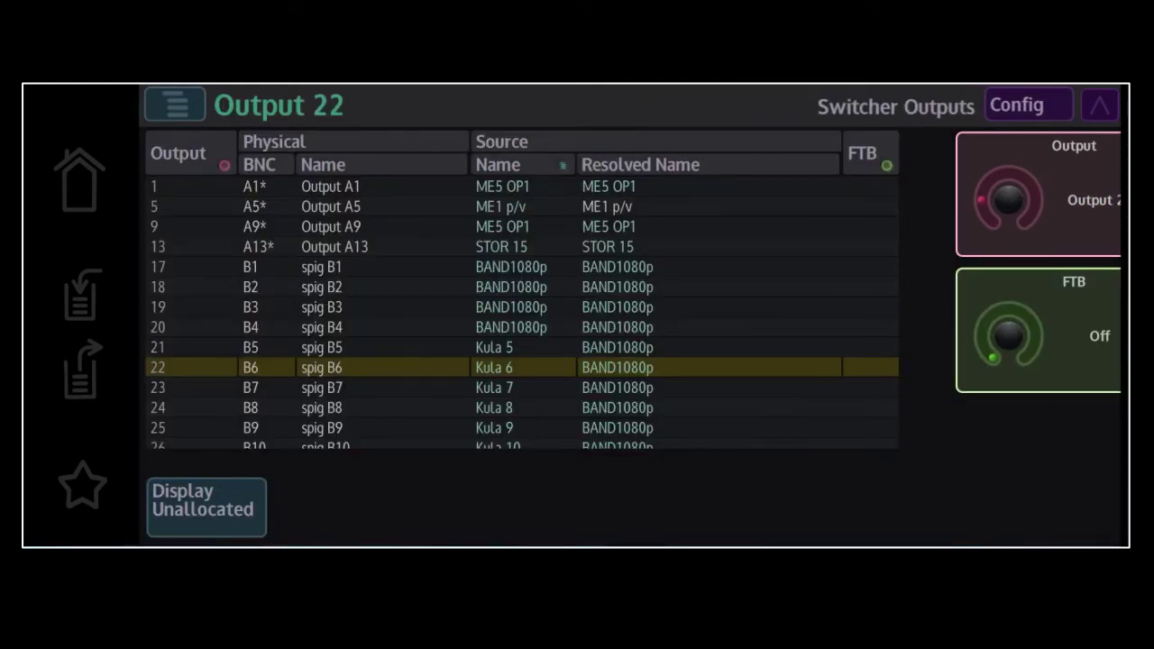
Step: Select output 18 in the switcher outputs table and open the list of source names for it
mouse_move(984, 206)
mouse_down()
mouse_move(988, 187)
mouse_move(986, 209)
mouse_up()
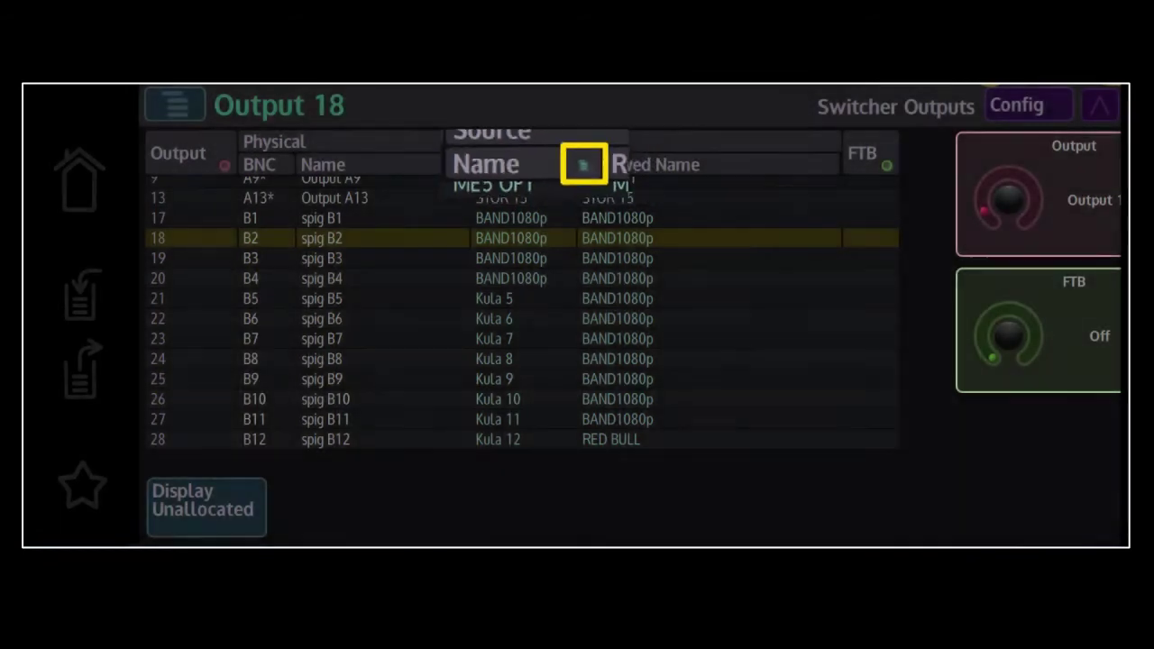
click(564, 168)
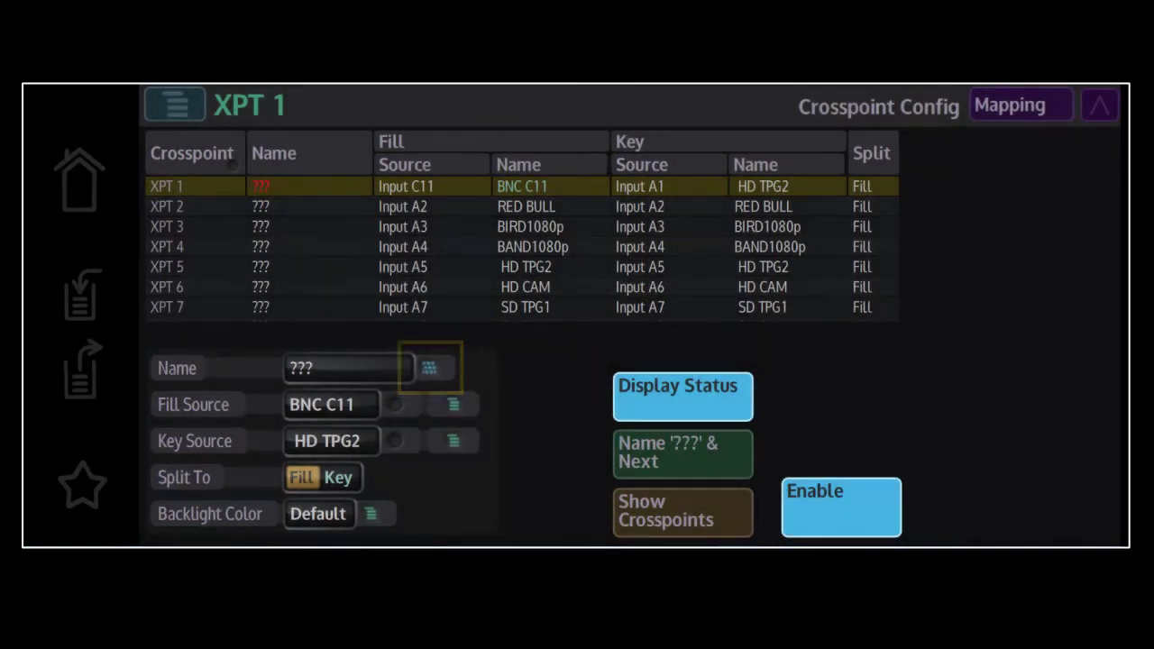
Step: Rename crosspoint XPT 1 as "Cam 1"
click(430, 370)
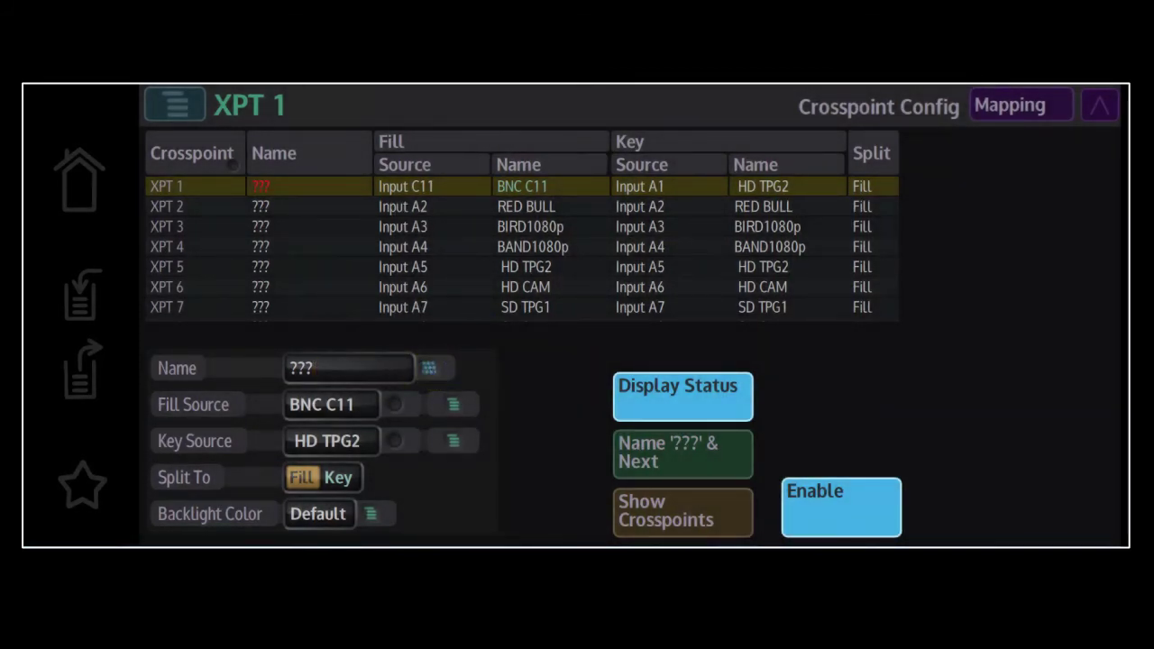
click(431, 368)
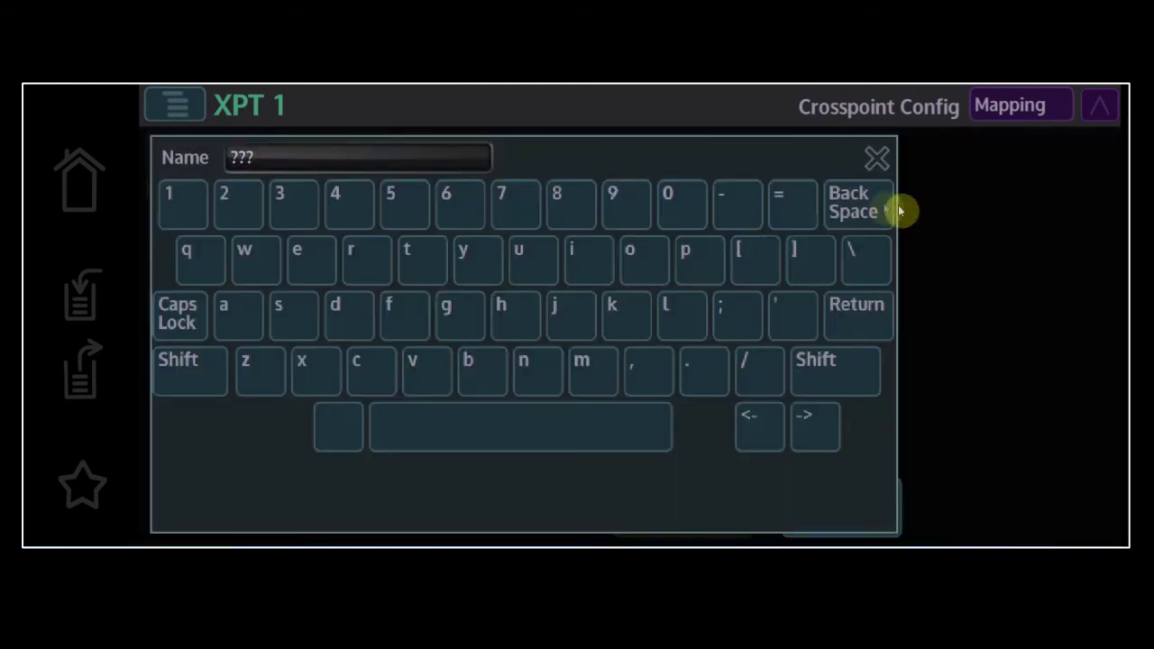
click(855, 203)
click(854, 203)
click(855, 203)
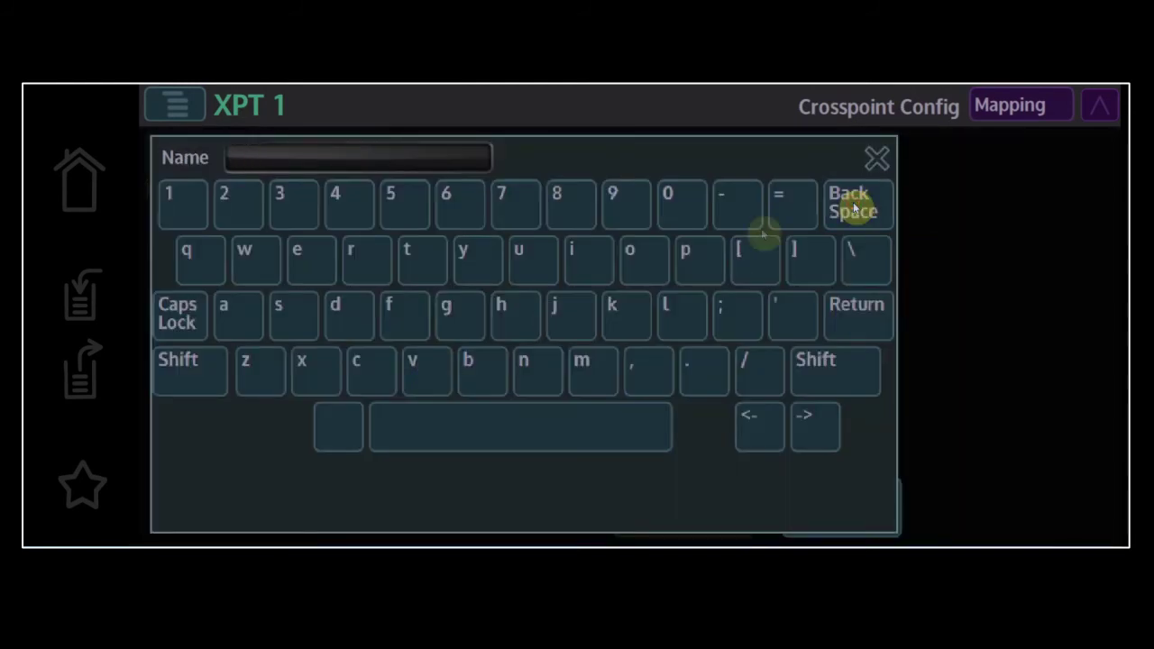
click(185, 371)
click(368, 376)
click(228, 315)
click(577, 370)
click(481, 440)
click(180, 192)
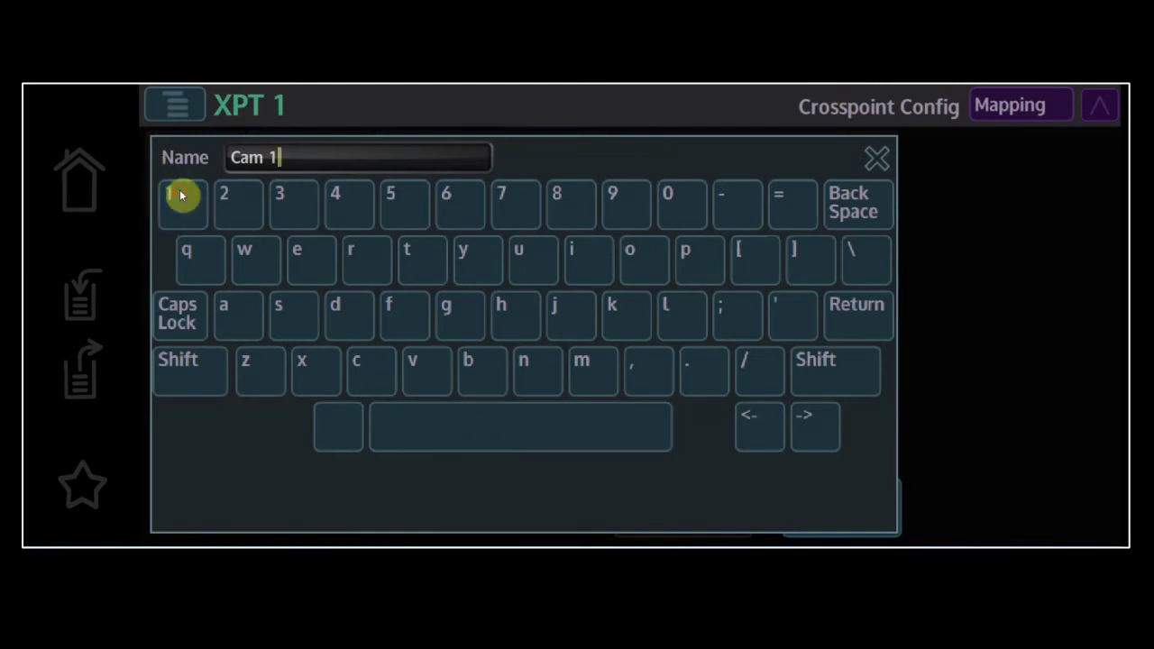
click(856, 313)
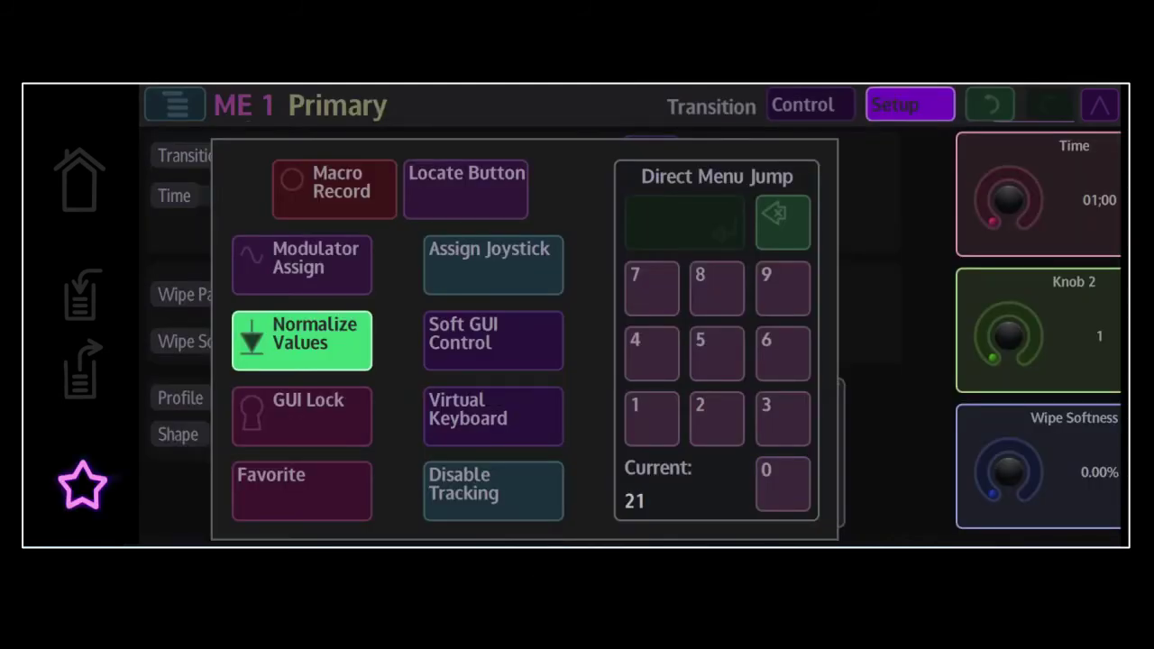
Step: Enable Disable Tracking in the favourites menu
click(476, 482)
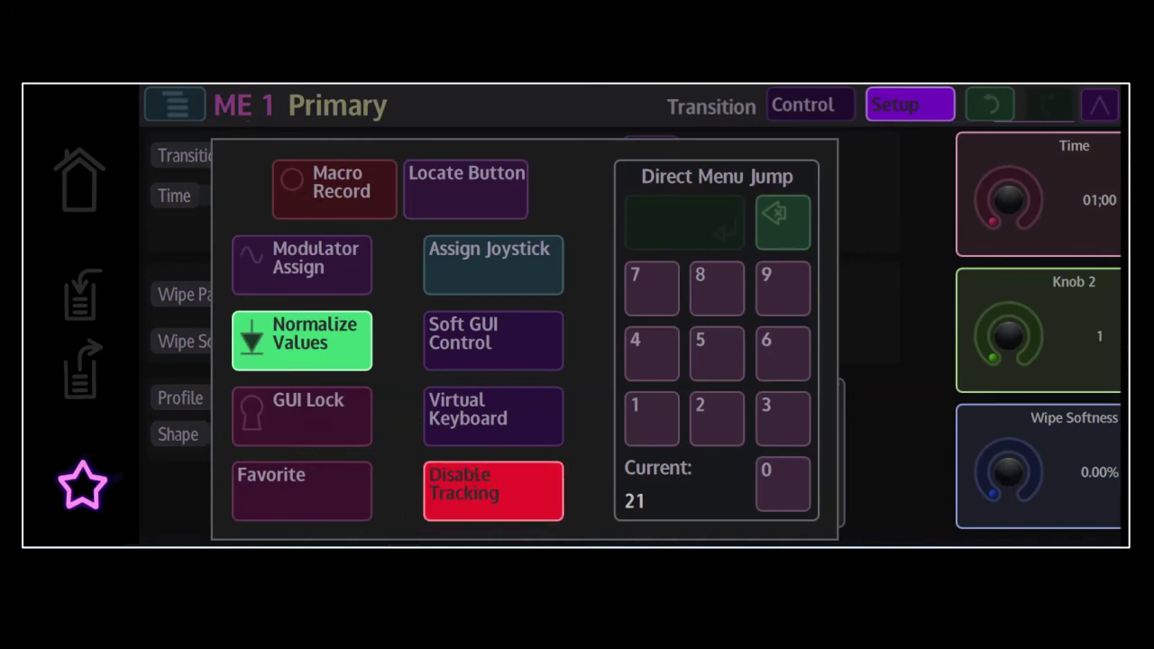
Step: Open the GUI preferences in the system configuration, starting from the home menu
click(80, 178)
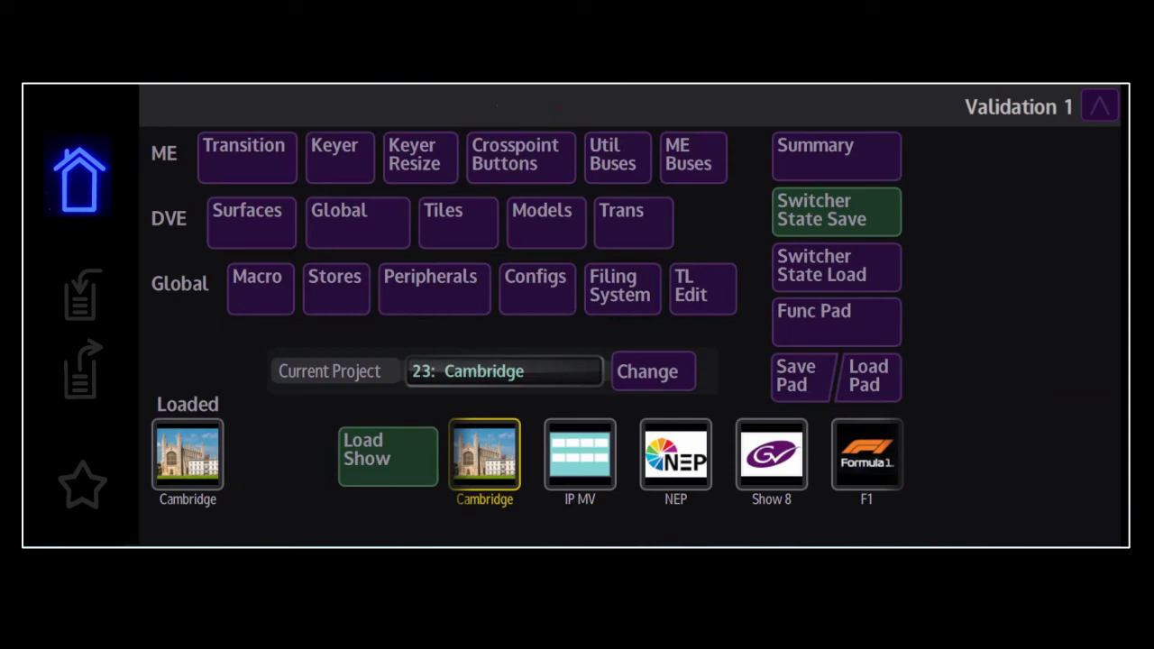
click(536, 288)
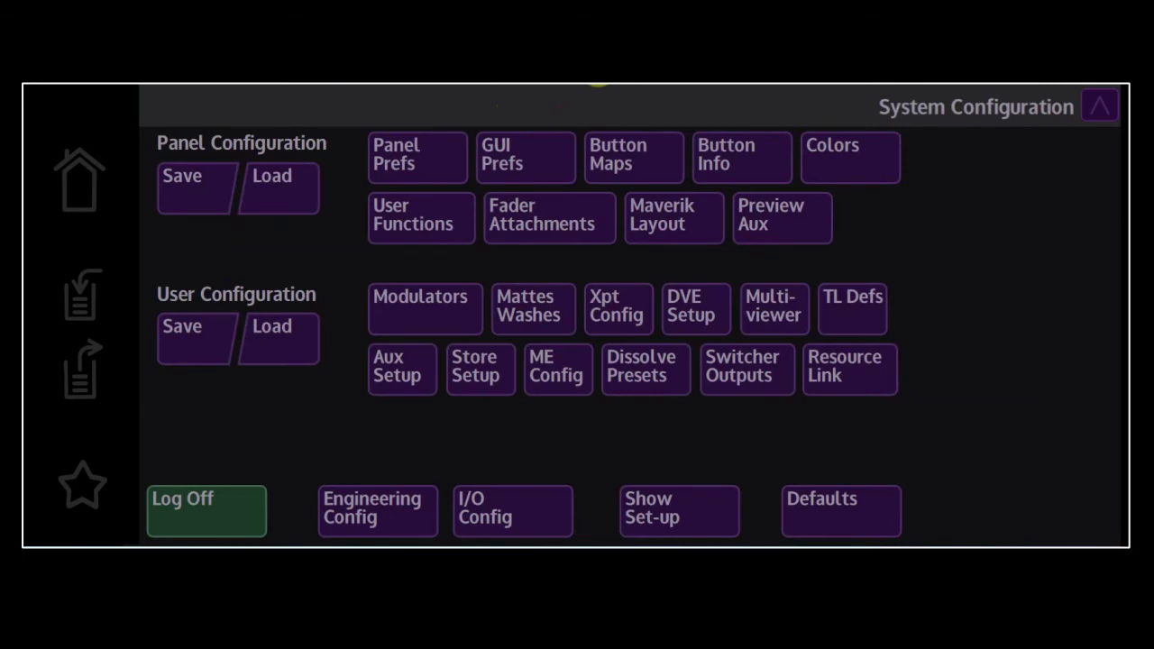
click(526, 158)
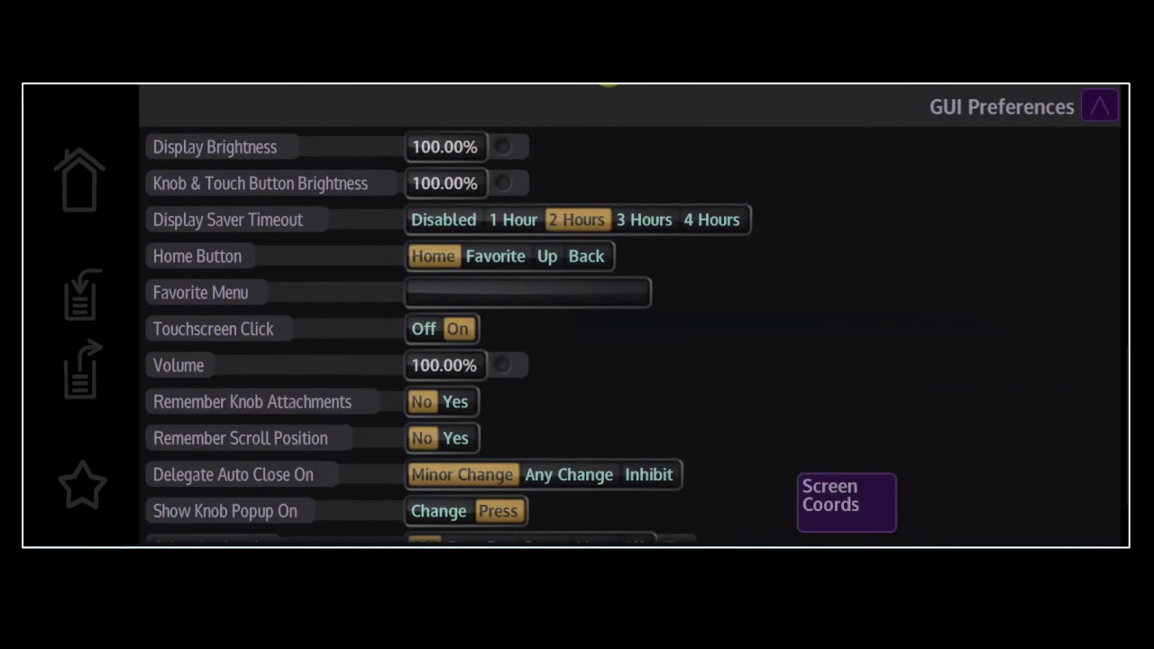
Step: Use Direct Menu Jump in the favourites menu to go to menu number 8895
click(82, 477)
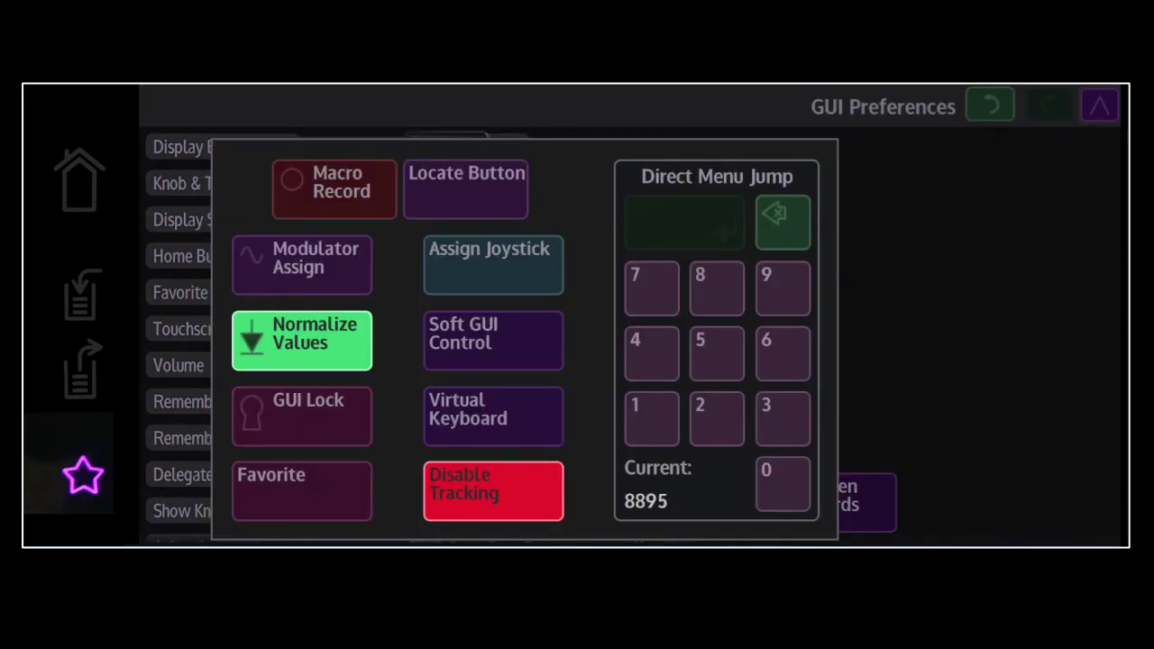
click(722, 289)
click(719, 290)
click(782, 289)
click(717, 353)
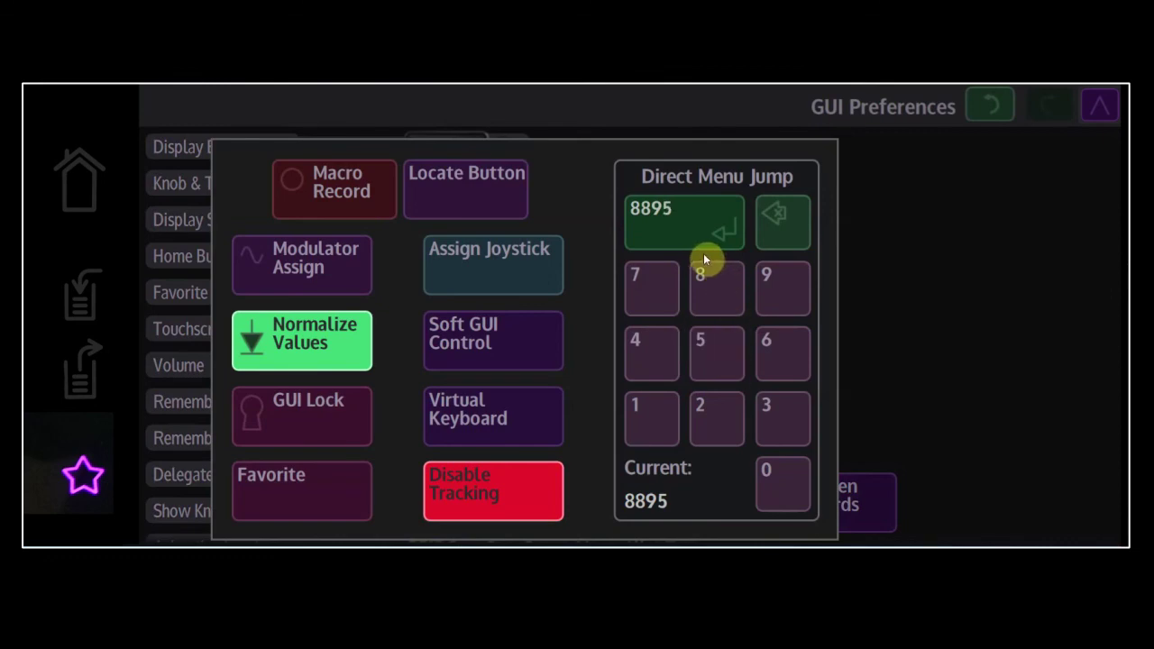
click(707, 232)
Step: Examine the menu tracking options in the GUI preferences list
scroll(449, 335, down, 7)
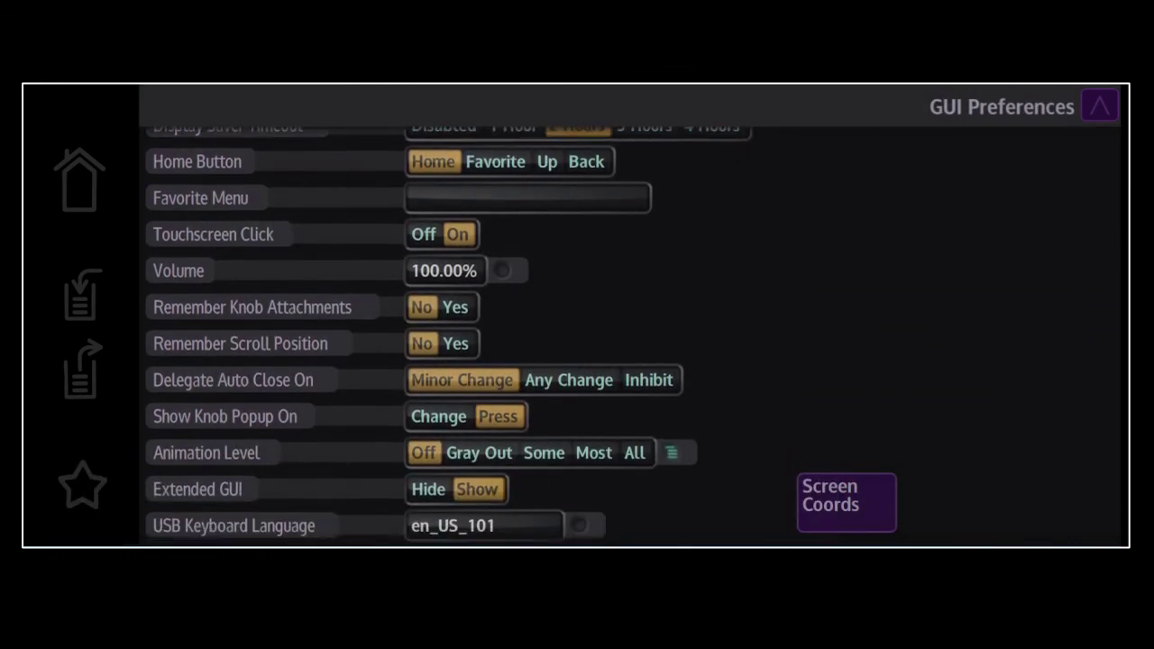
scroll(449, 334, down, 10)
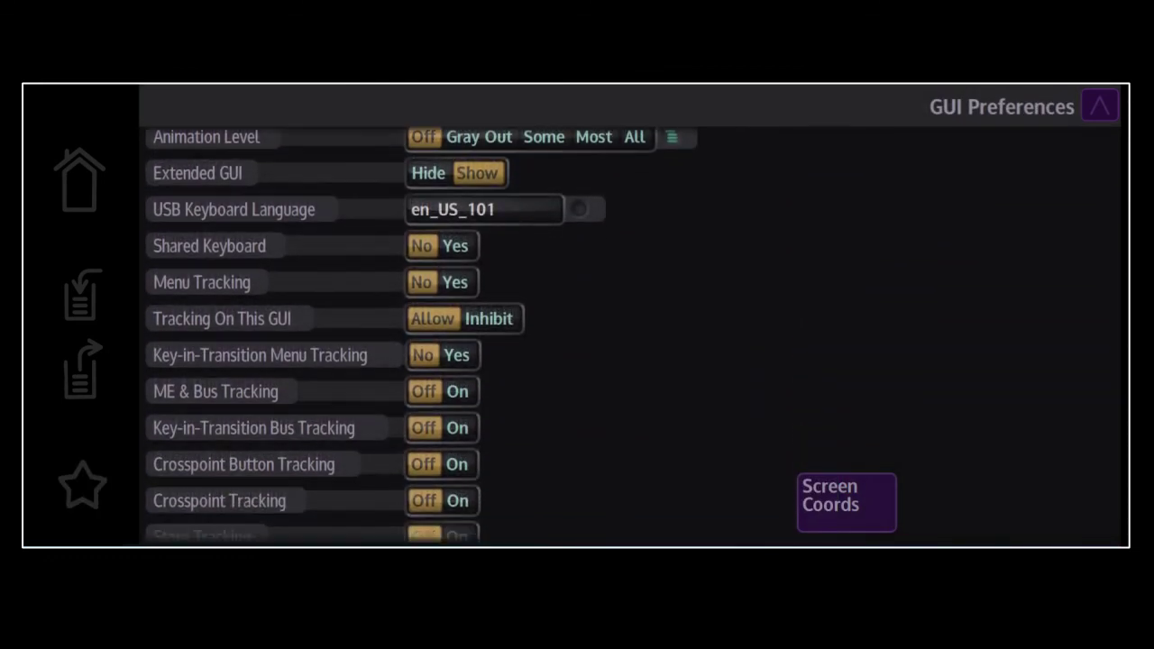